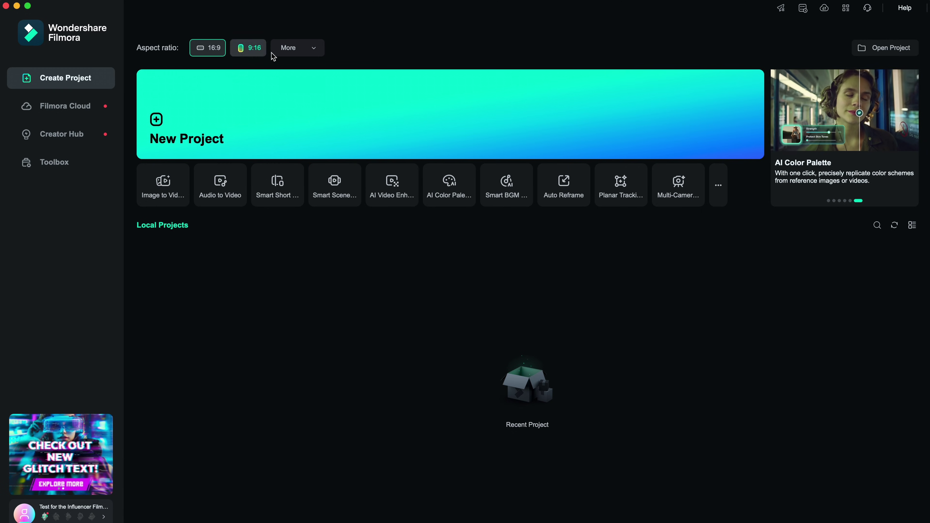
pyautogui.click(310, 49)
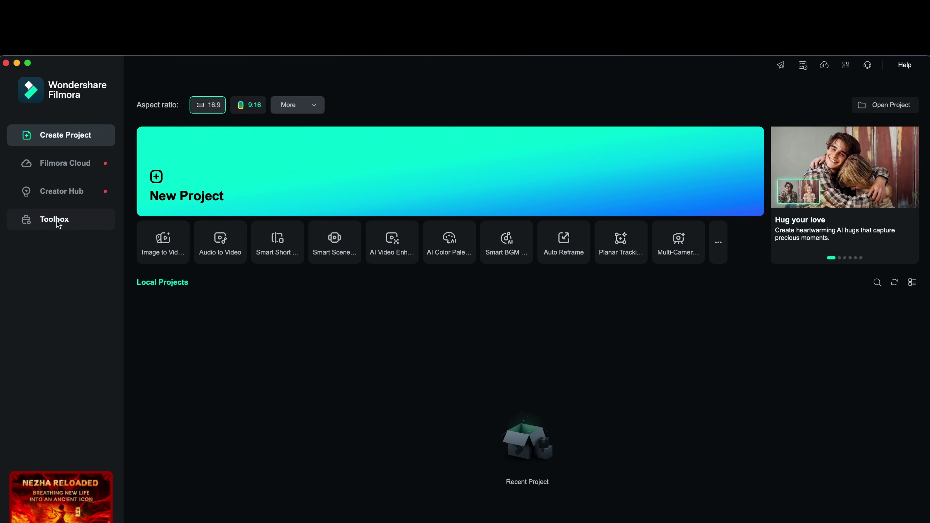
pyautogui.click(307, 200)
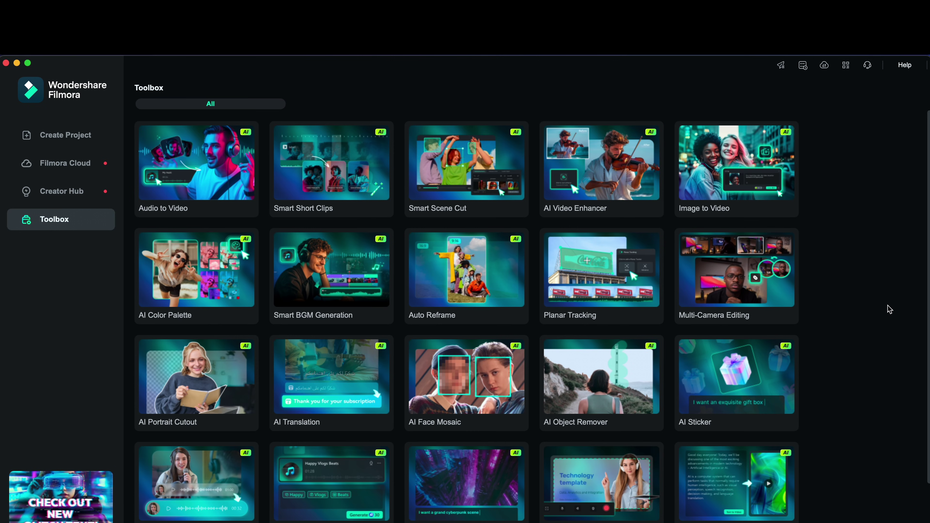
pyautogui.scroll(-2, 890, 310)
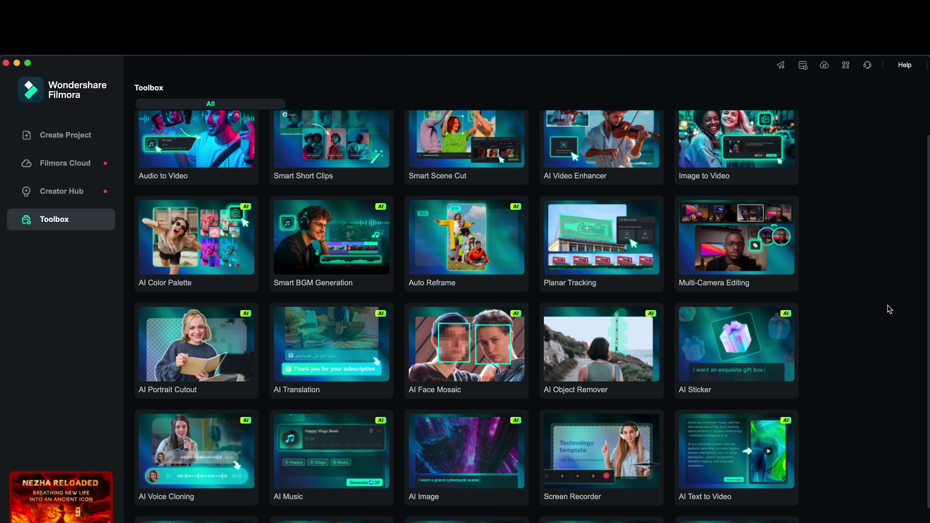
pyautogui.scroll(-6, 891, 310)
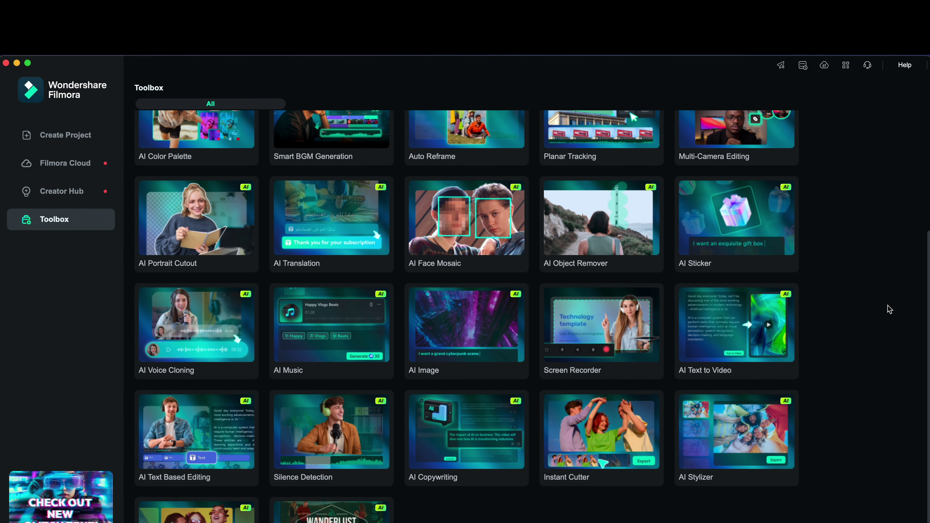
pyautogui.scroll(8, 891, 310)
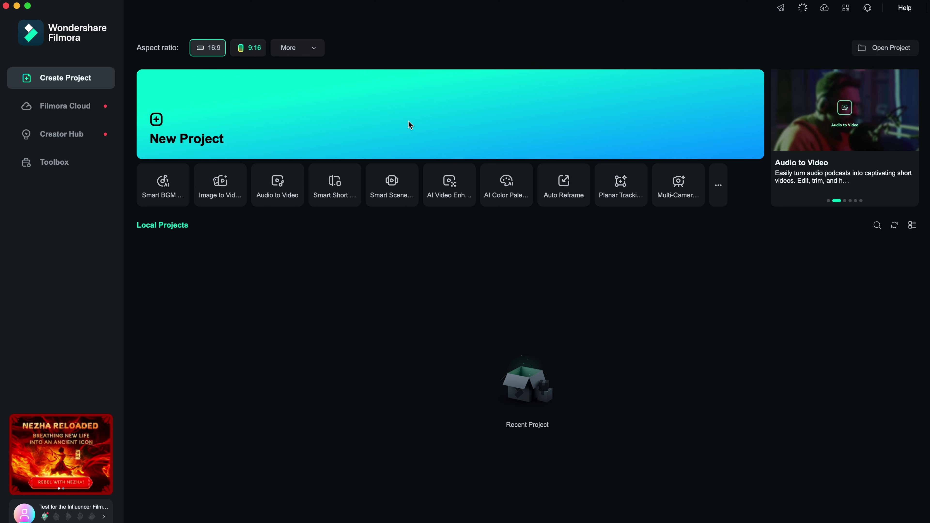
# Start a new project, generate Smart BGM for the drone clips, and preview from about 0:09.
pyautogui.click(229, 117)
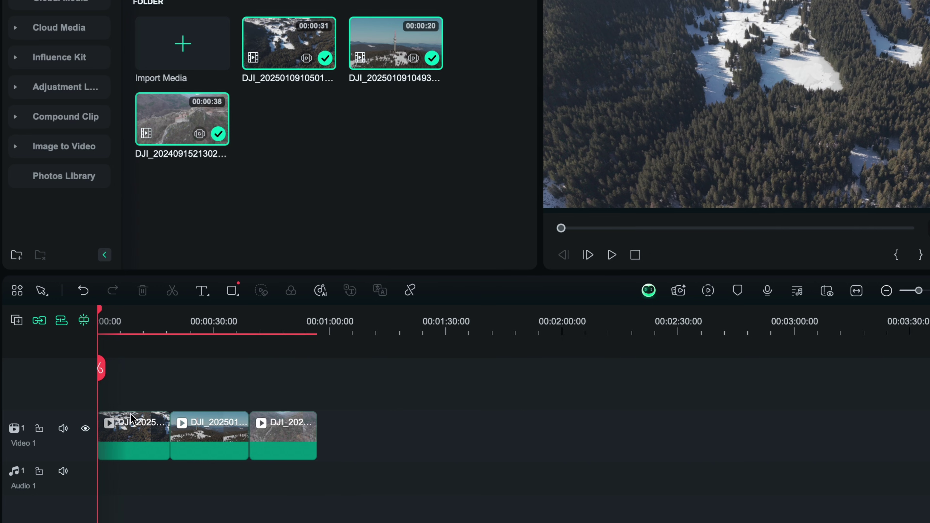
pyautogui.click(321, 291)
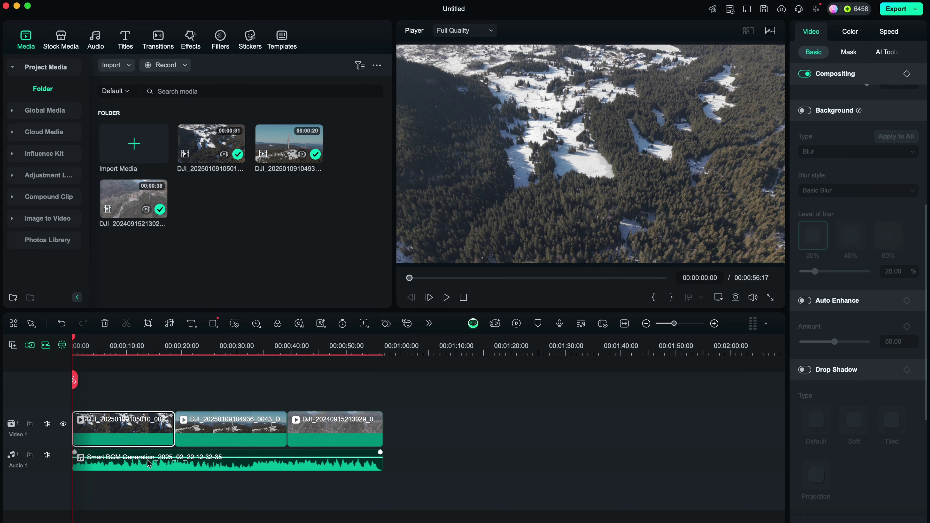
pyautogui.click(127, 344)
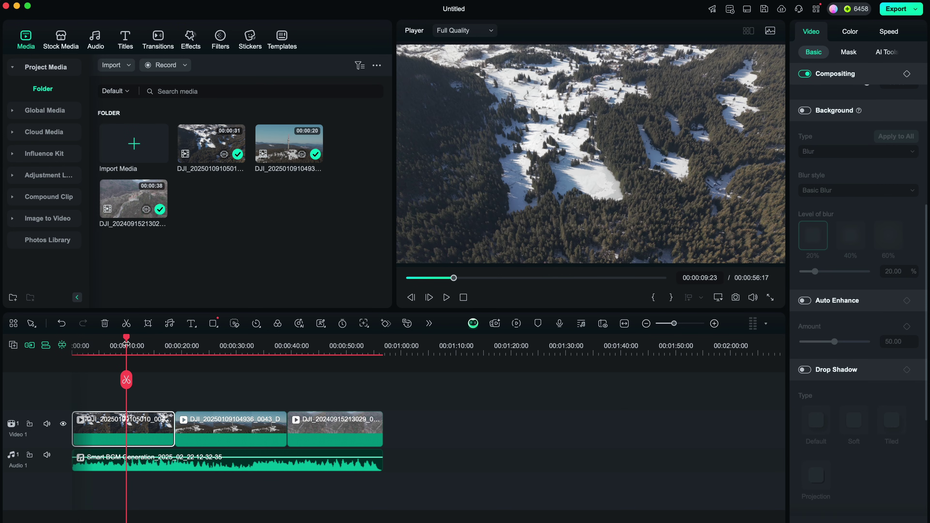
pyautogui.press('space')
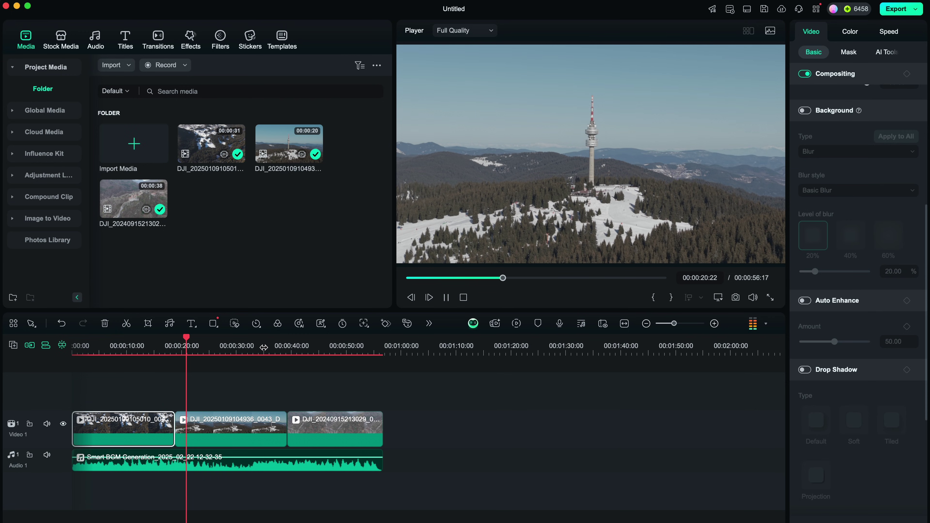
pyautogui.press('space')
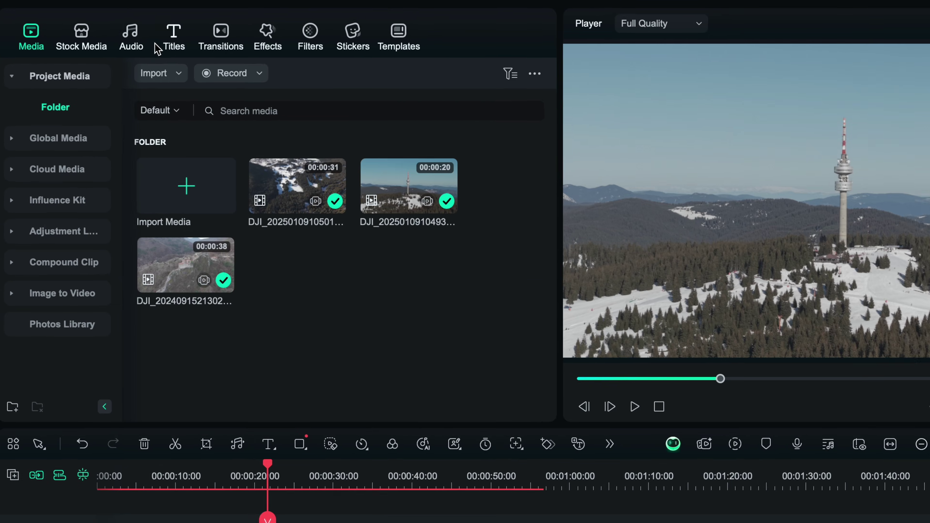
pyautogui.click(135, 40)
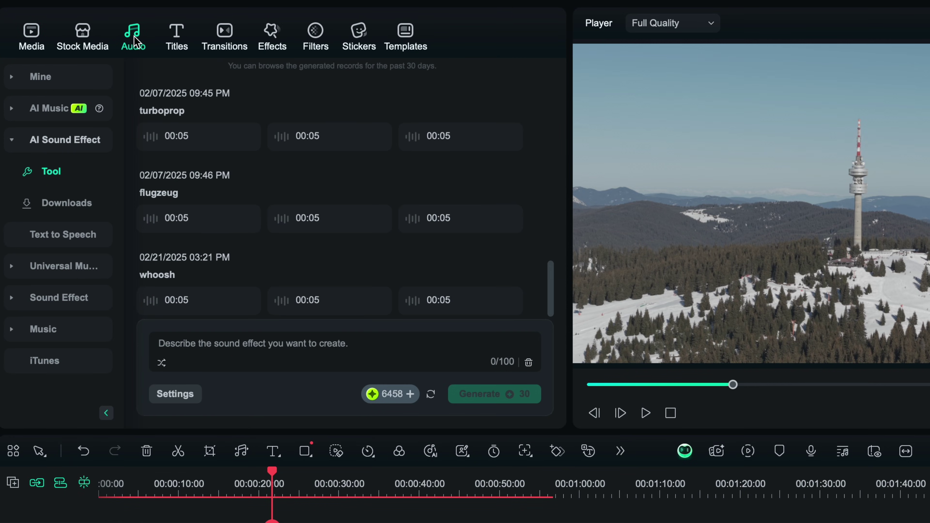
pyautogui.click(44, 110)
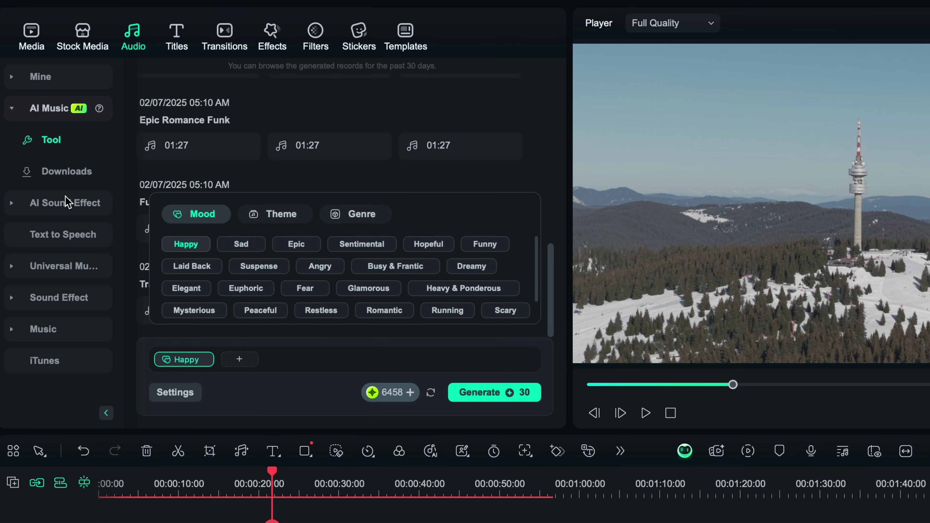
pyautogui.click(51, 209)
pyautogui.click(65, 209)
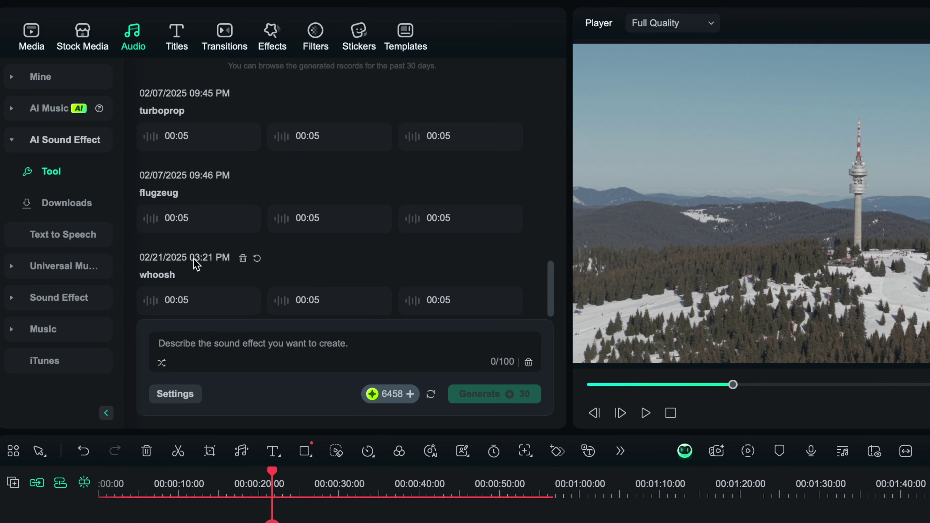
pyautogui.scroll(-1, 209, 288)
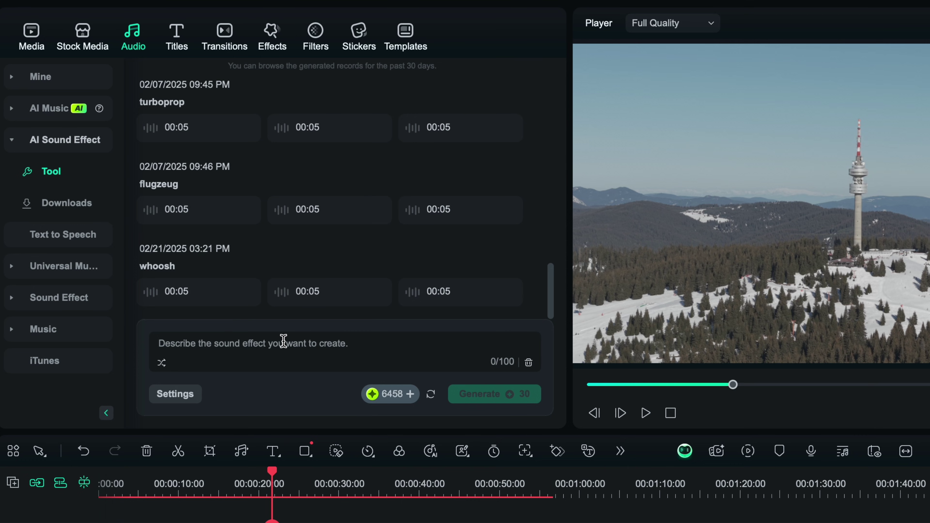
pyautogui.moveTo(190, 306)
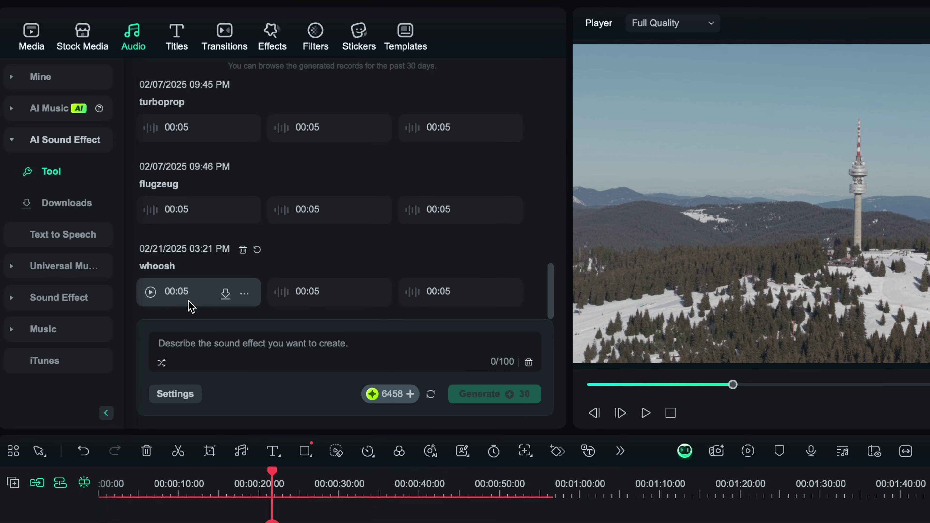
pyautogui.click(151, 293)
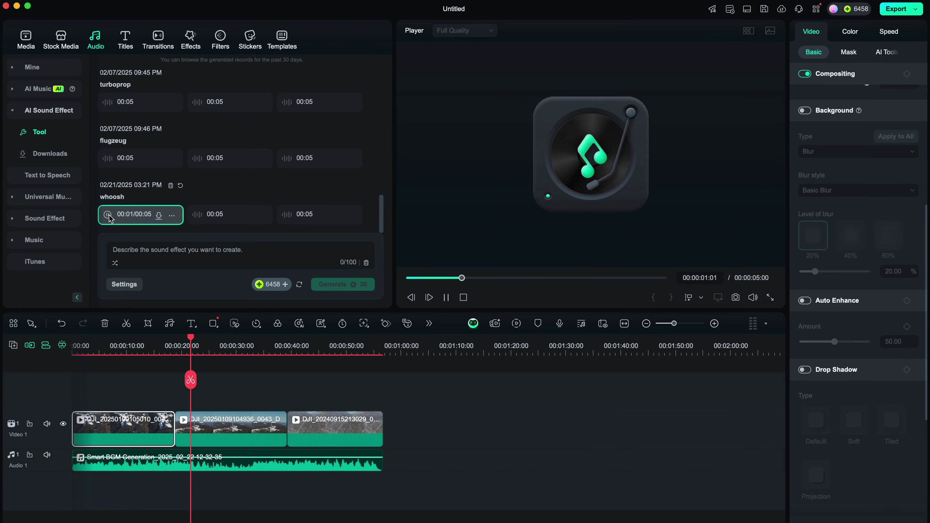
pyautogui.click(197, 215)
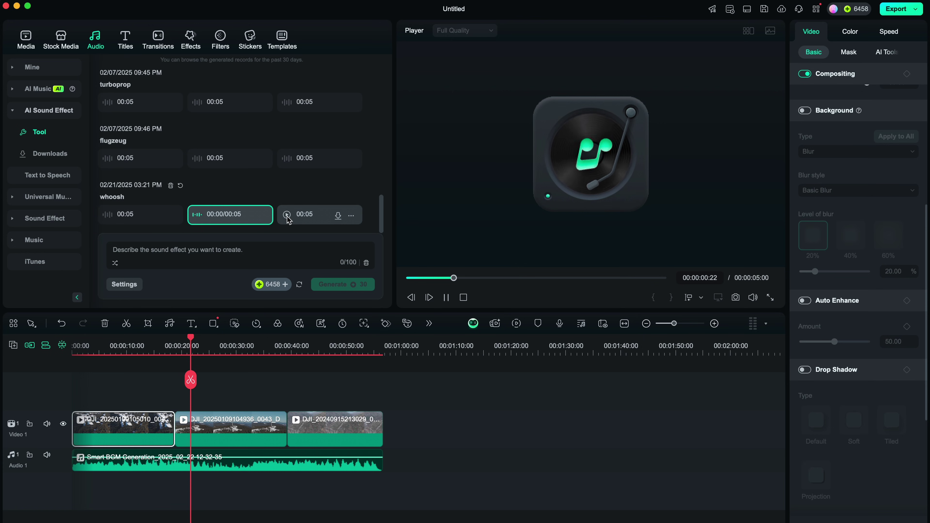
pyautogui.click(287, 214)
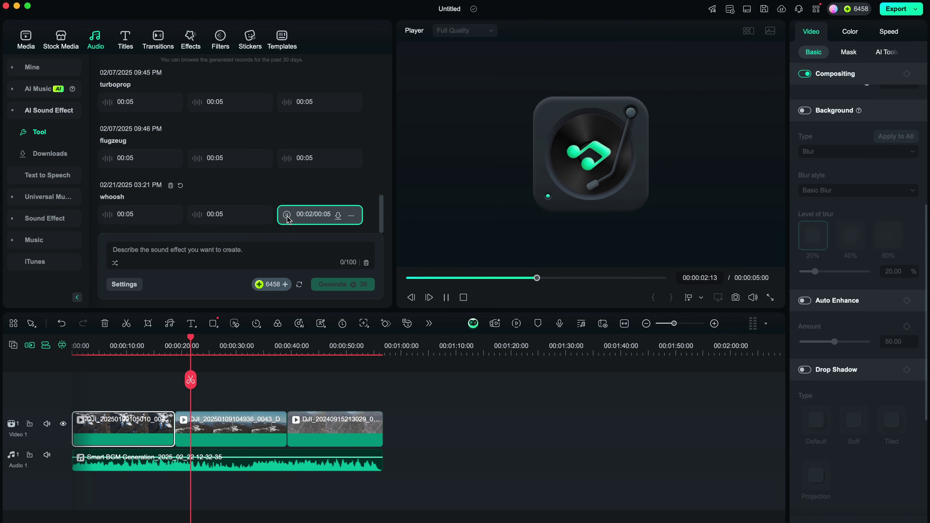
pyautogui.click(287, 215)
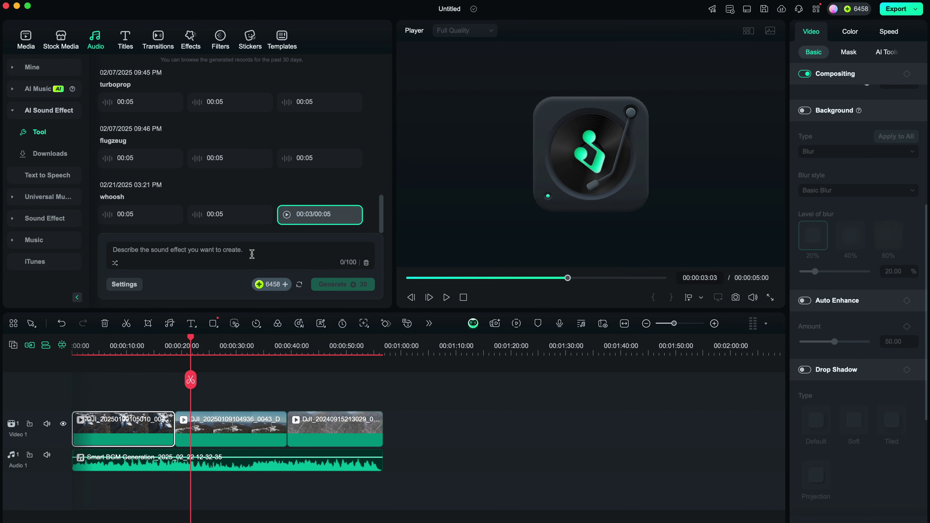
pyautogui.click(12, 112)
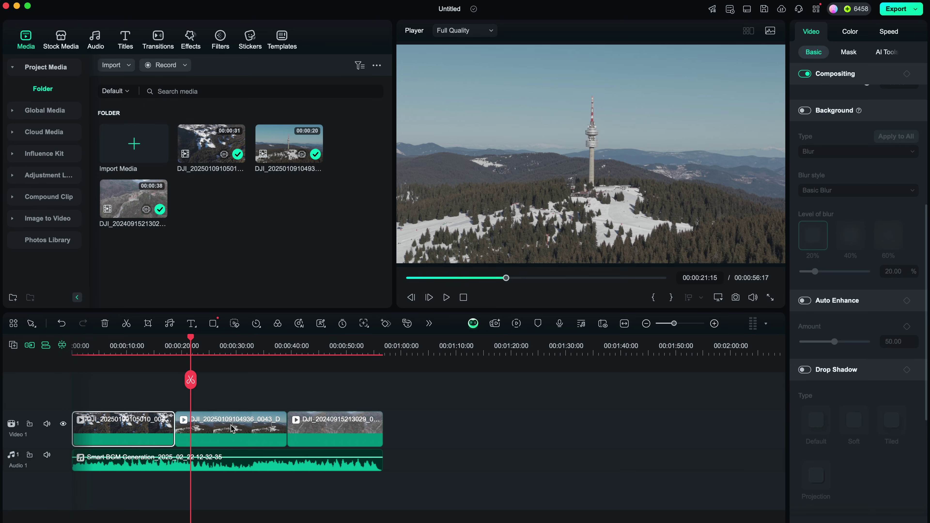
# Select the tower clip, try Auto Enhance and turn it off, then show its Color settings.
pyautogui.click(232, 428)
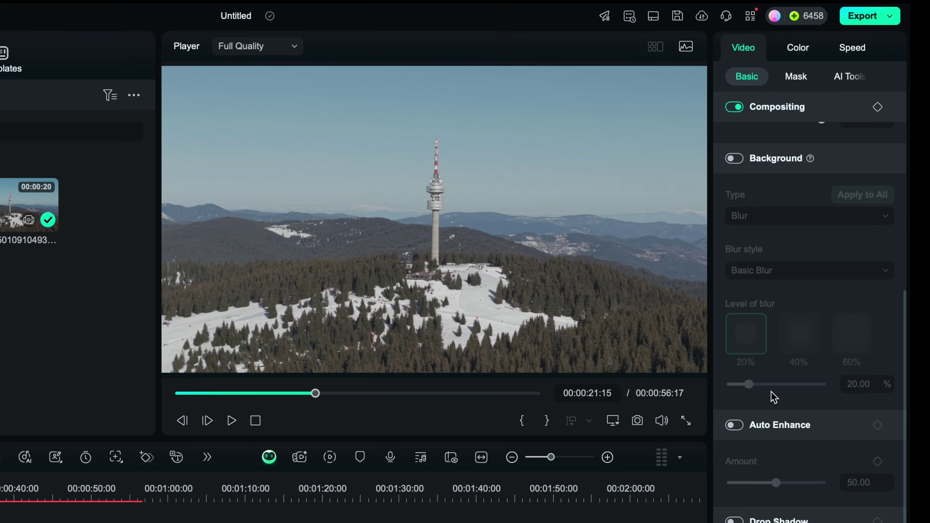
pyautogui.click(734, 426)
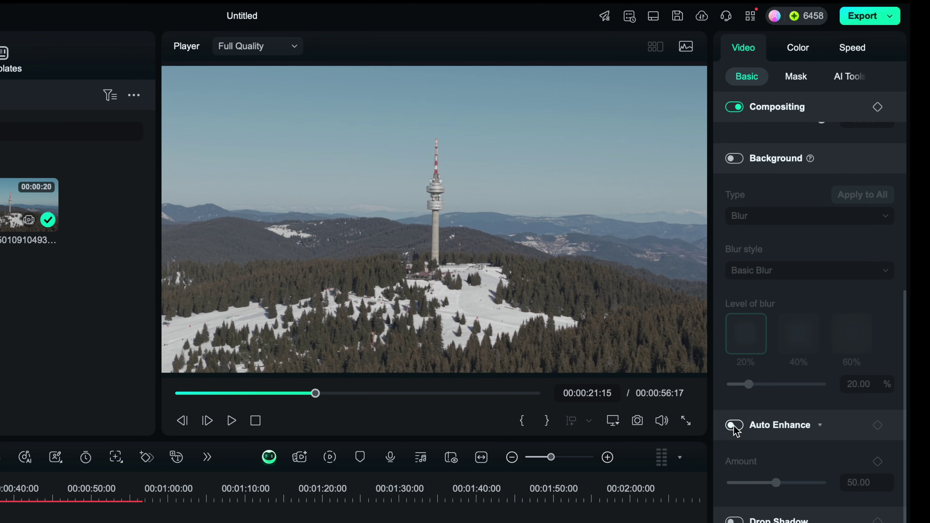
pyautogui.click(735, 427)
pyautogui.click(800, 51)
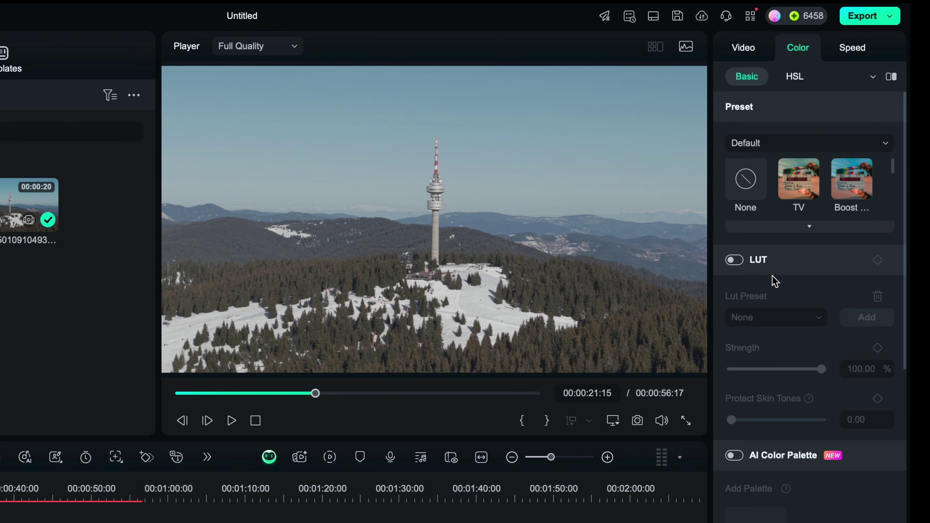
# Apply the DLog 709 Style LUT at 75% strength to the tower clip, comparing before and after.
pyautogui.click(733, 261)
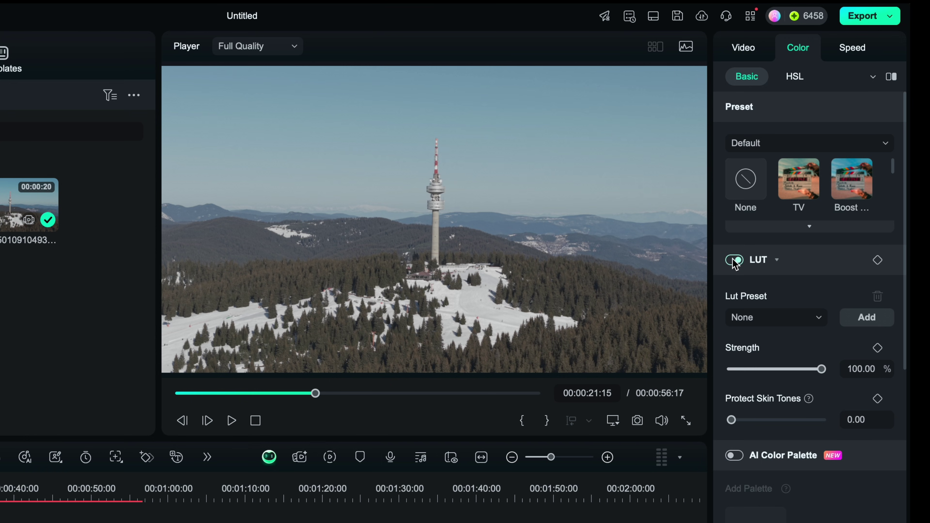
pyautogui.click(769, 318)
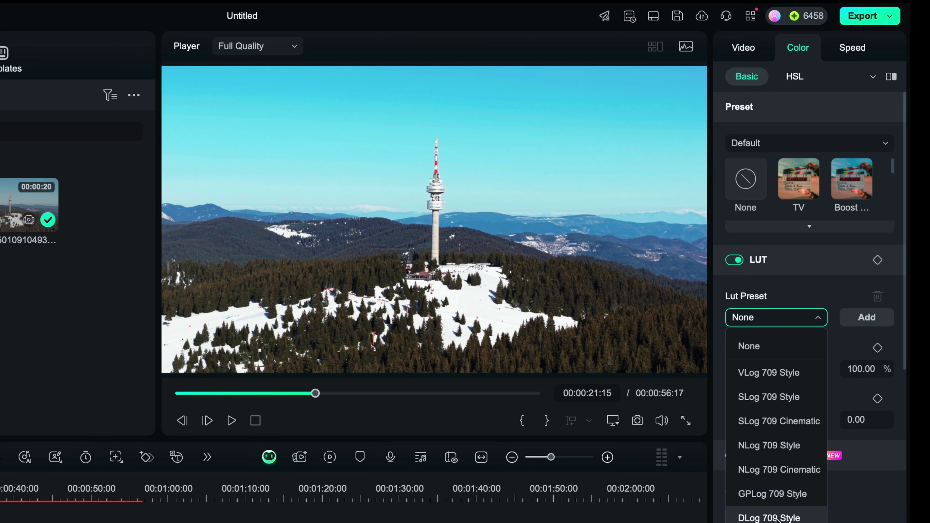
pyautogui.click(797, 518)
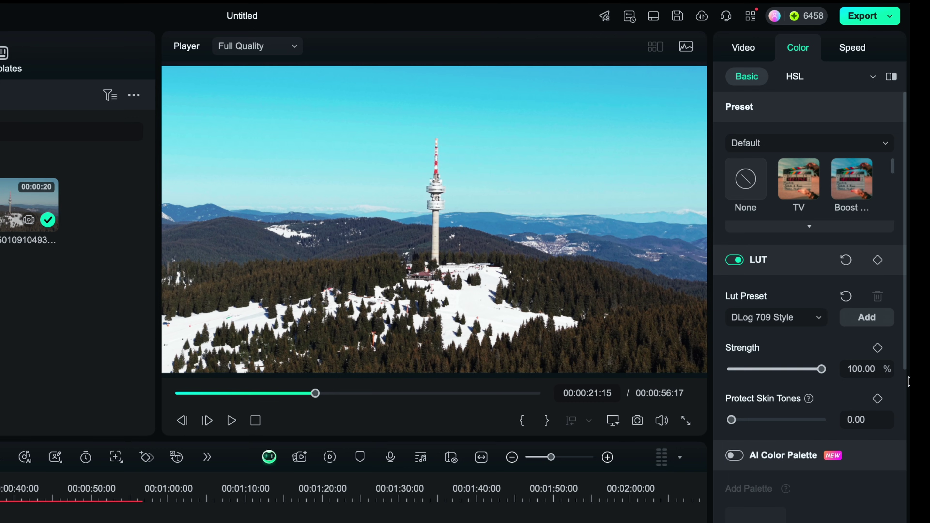
pyautogui.moveTo(801, 371); pyautogui.dragTo(799, 370)
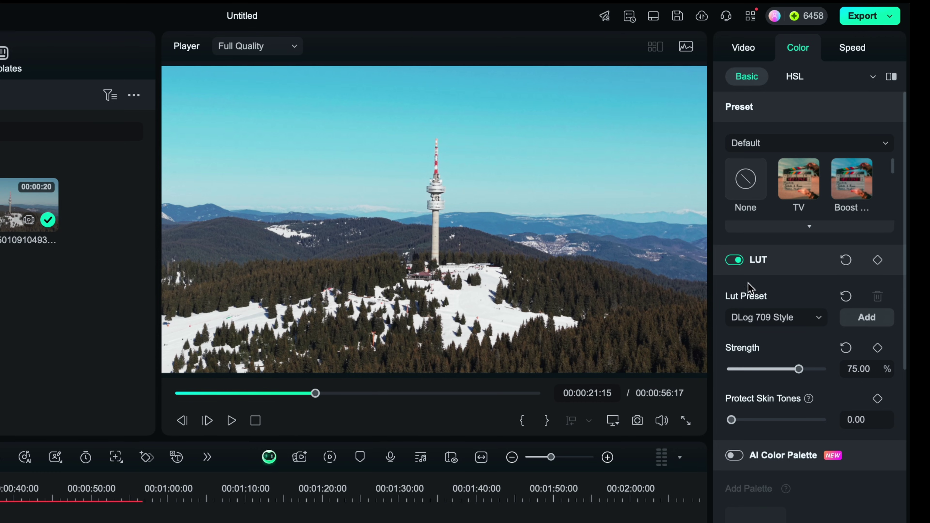
pyautogui.click(734, 261)
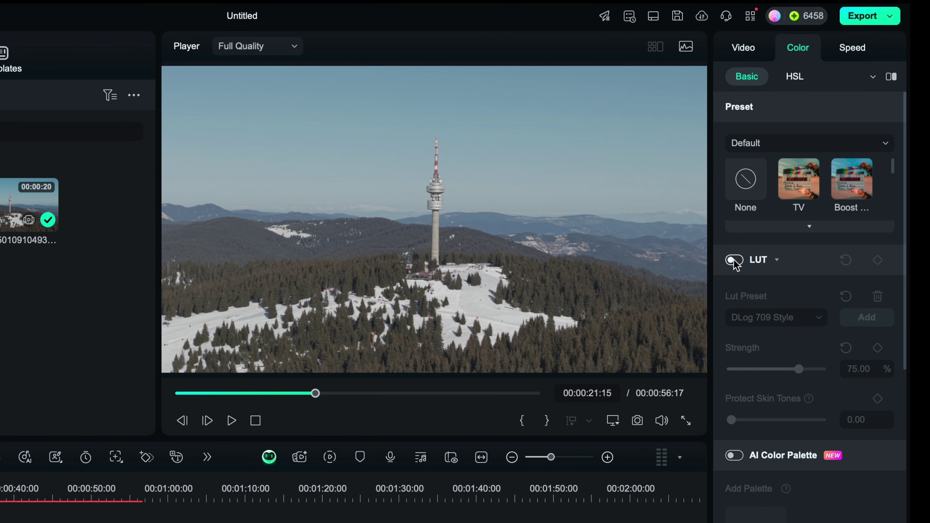
pyautogui.click(734, 261)
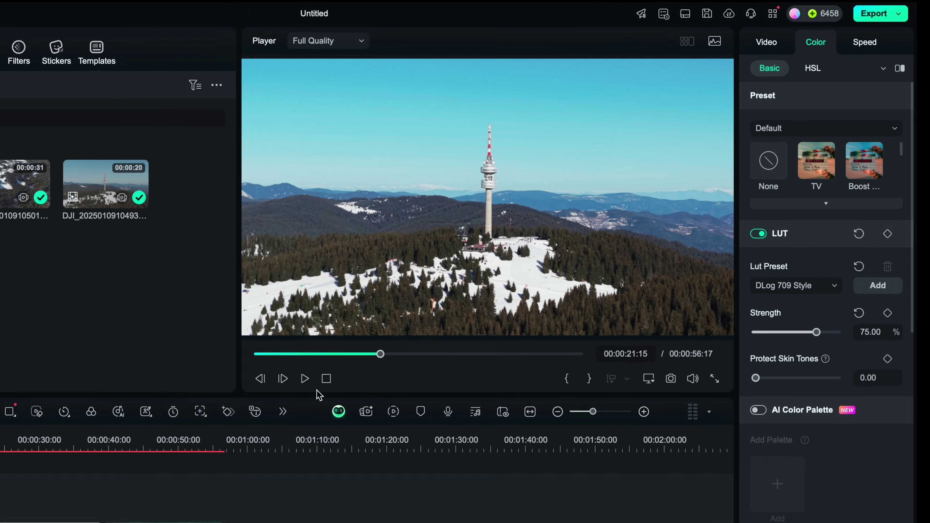
# Scroll through the tower clip's Color panel to review its Color and Light values.
pyautogui.scroll(-8, 802, 366)
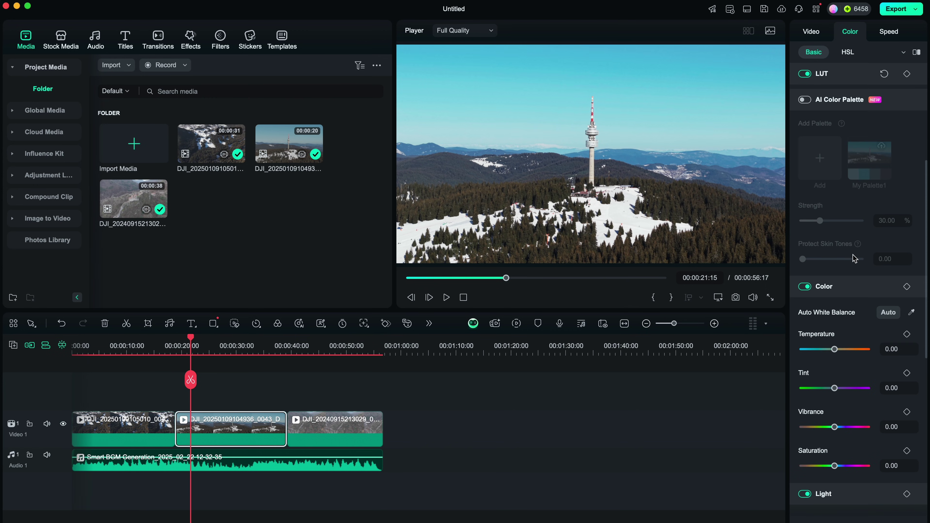
pyautogui.scroll(-6, 853, 258)
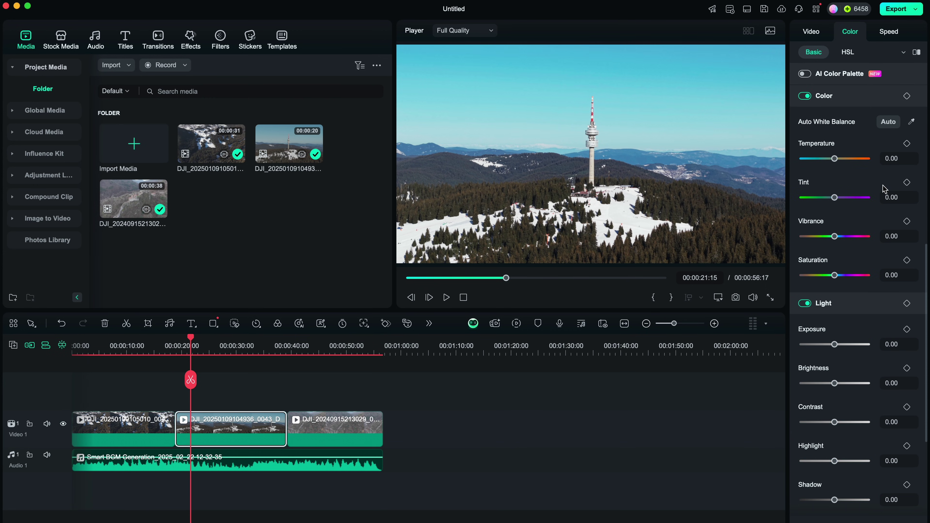
pyautogui.scroll(-2, 883, 188)
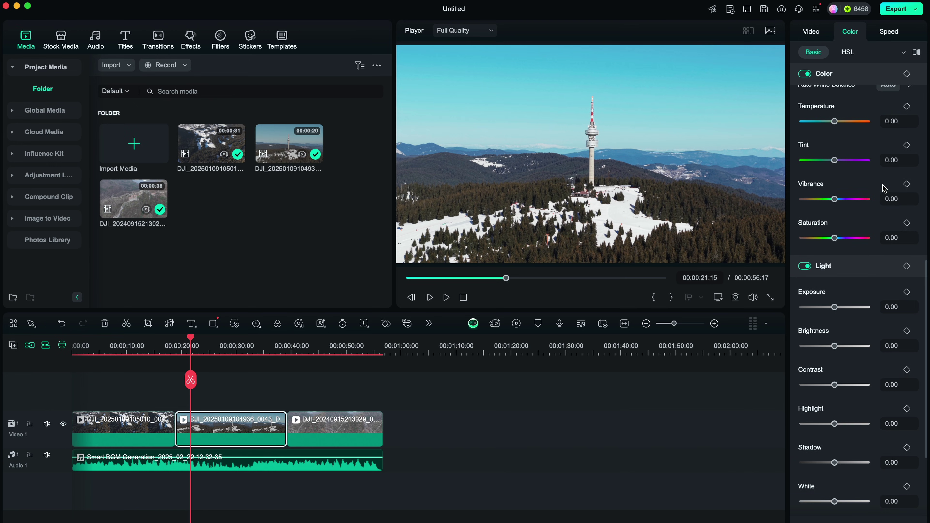
pyautogui.scroll(-5, 884, 188)
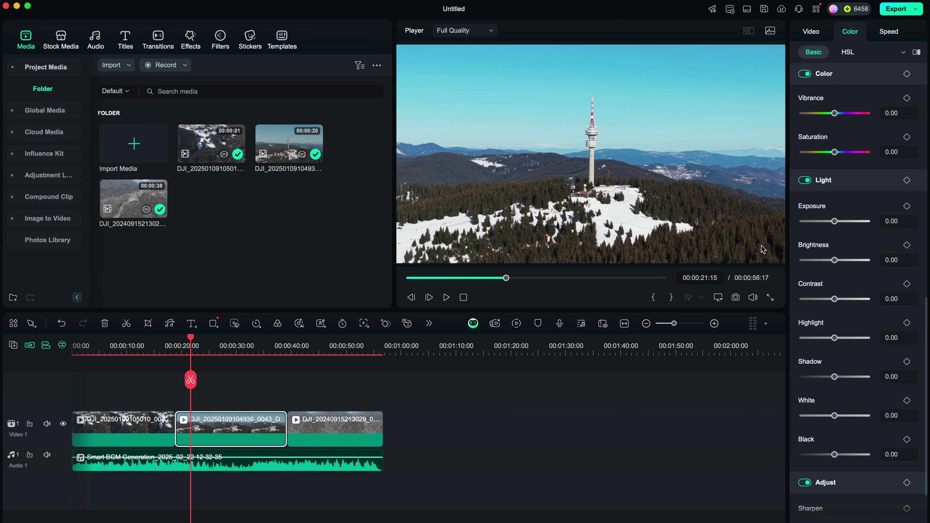
# Set an Exposure keyframe of -14 at 0:34 on the middle drone clip.
pyautogui.click(260, 367)
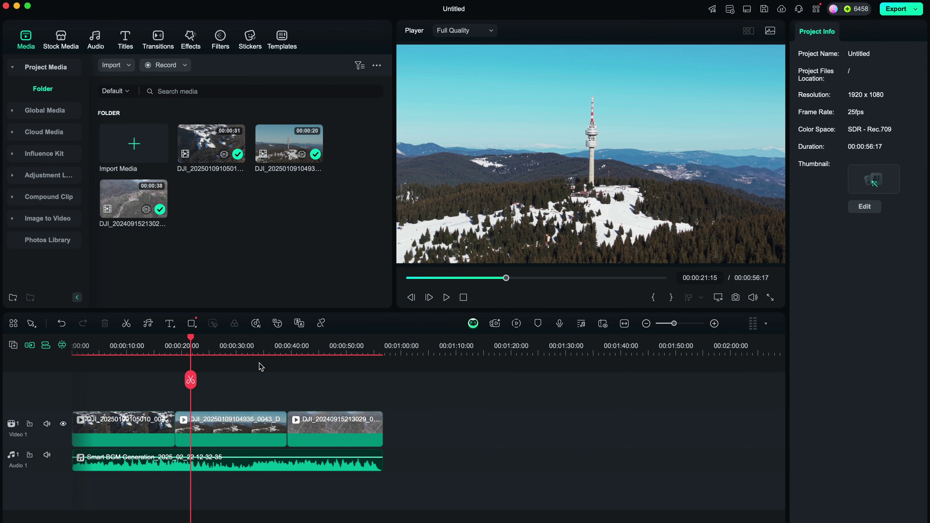
pyautogui.click(263, 345)
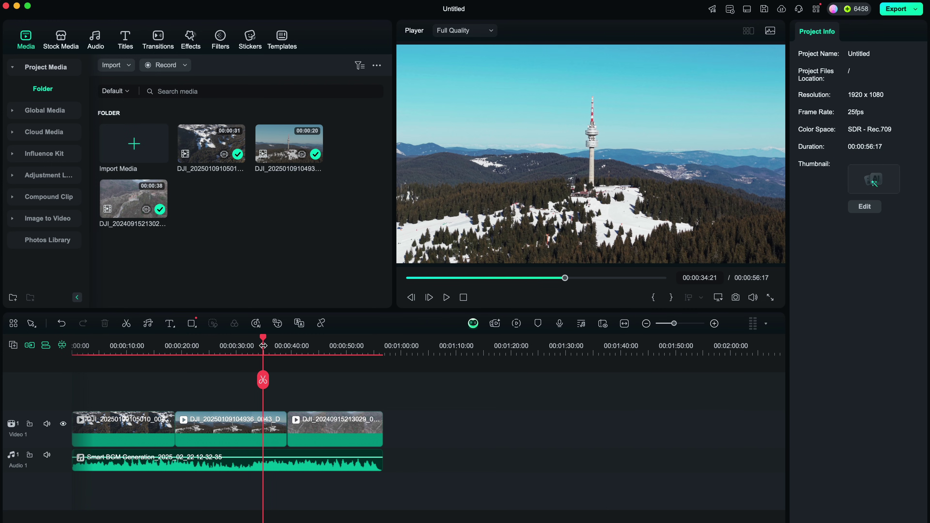
pyautogui.click(237, 440)
pyautogui.scroll(-5, 878, 323)
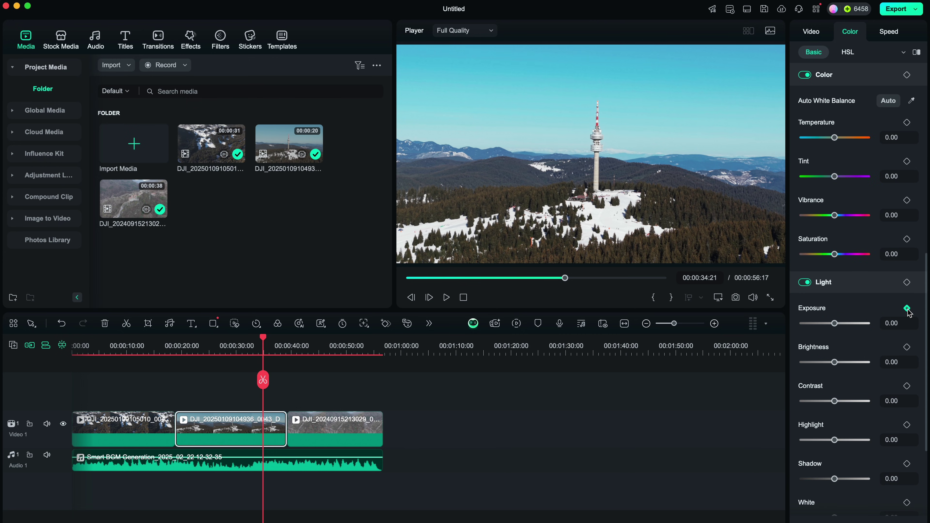
pyautogui.click(908, 309)
pyautogui.moveTo(837, 323); pyautogui.dragTo(831, 326)
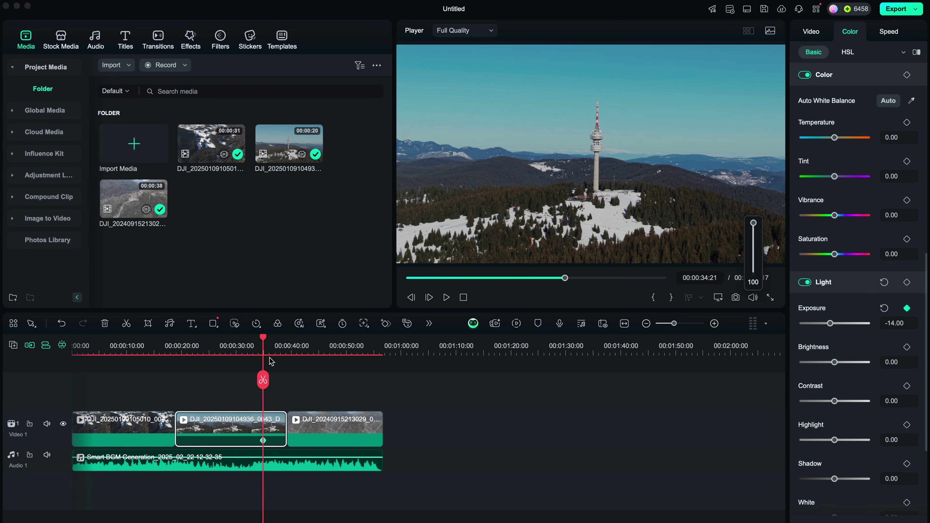
# Add a second Exposure keyframe of 31 at 0:21 and play back the ramp.
pyautogui.moveTo(262, 340); pyautogui.dragTo(187, 341)
pyautogui.click(907, 308)
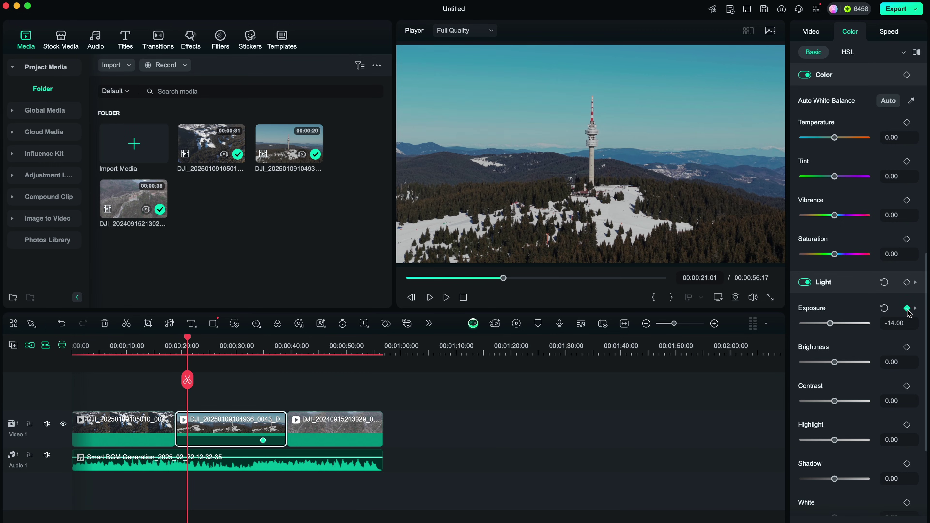
pyautogui.moveTo(830, 324); pyautogui.dragTo(845, 324)
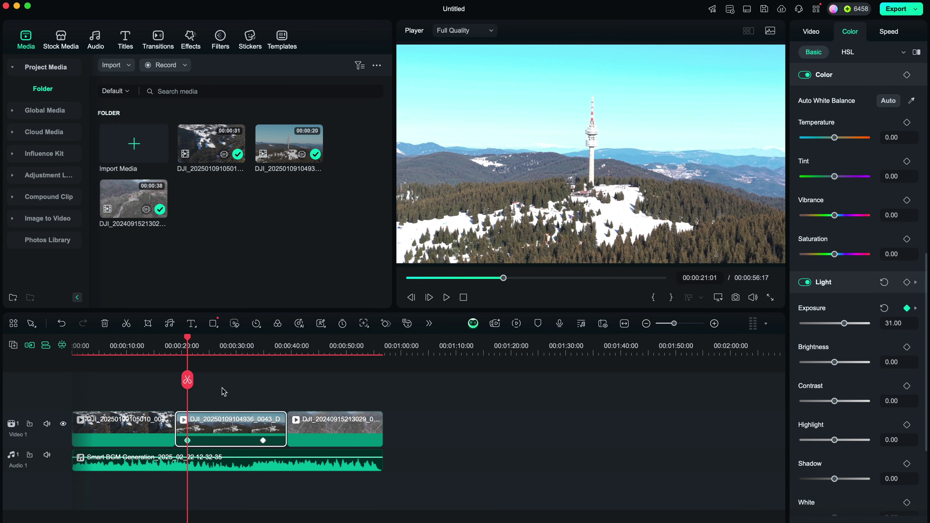
pyautogui.press('space')
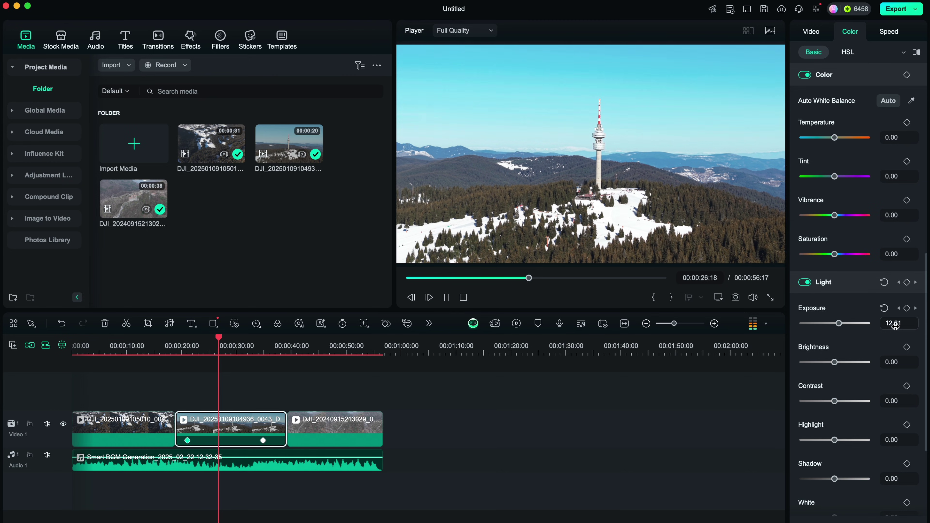
pyautogui.press('space')
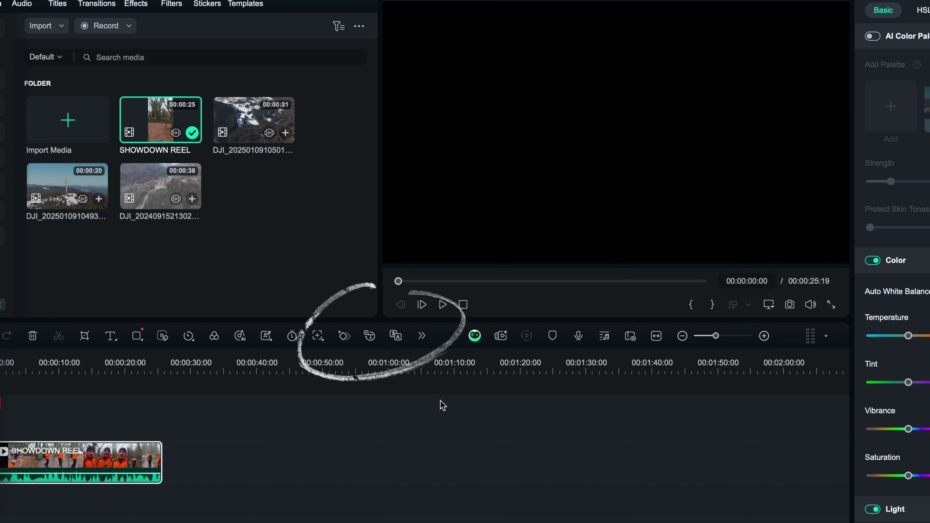
# Open the Speech to Text dialog for the SHOWDOWN REEL clip from the timeline toolbar.
pyautogui.click(370, 340)
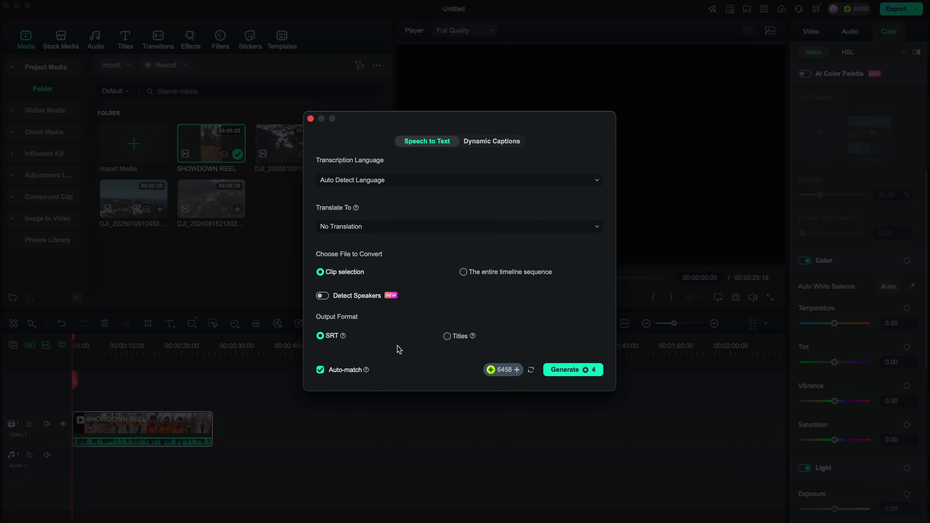
# Transcribe the SHOWDOWN REEL with the output format set to Titles.
pyautogui.click(448, 336)
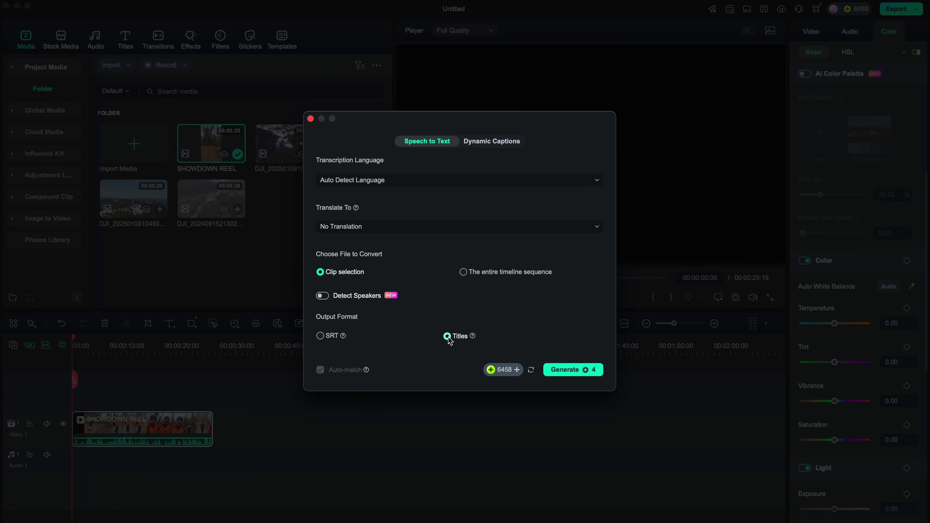
pyautogui.click(564, 370)
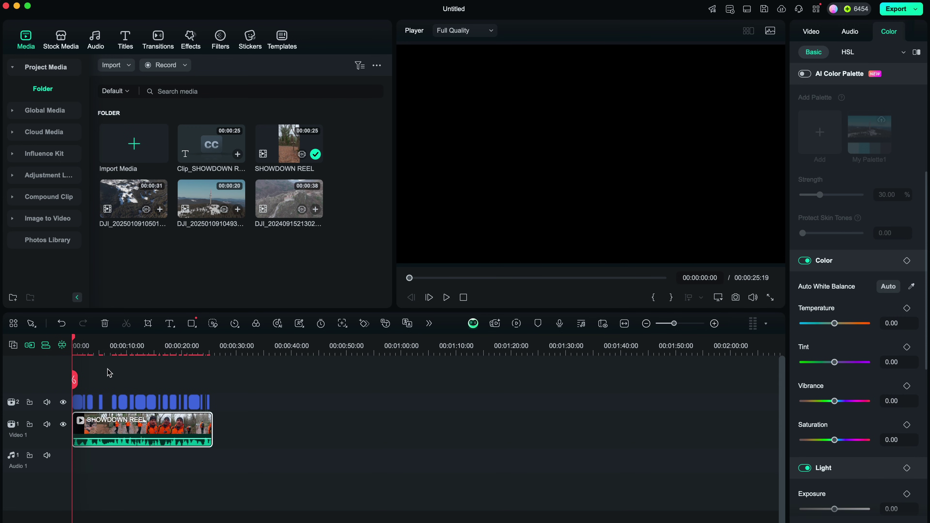
# Play the captioned reel, pause on a subtitle, and review that subtitle's Text properties.
pyautogui.press('space')
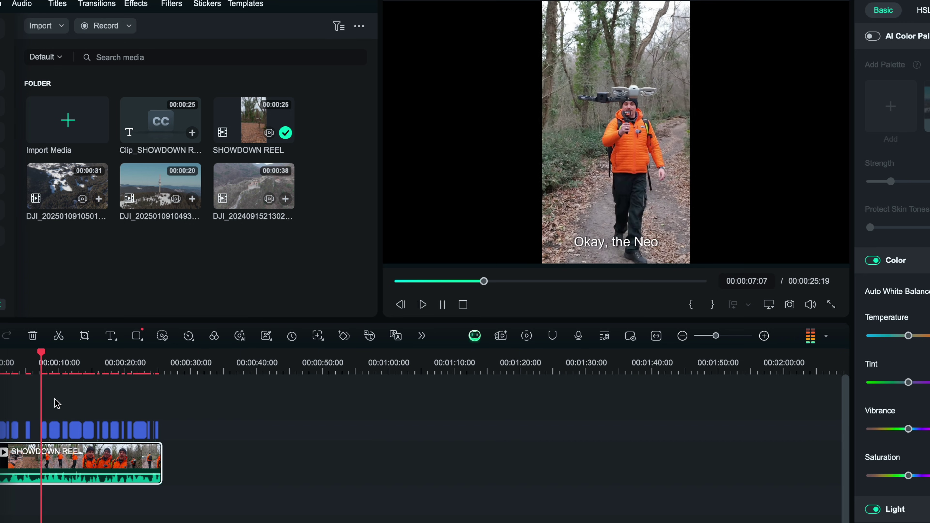
pyautogui.press('space')
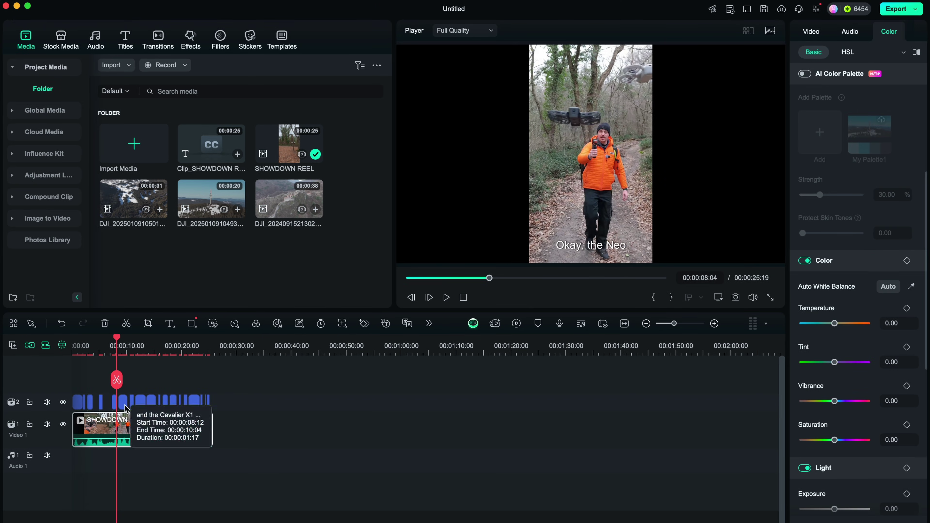
pyautogui.click(55, 432)
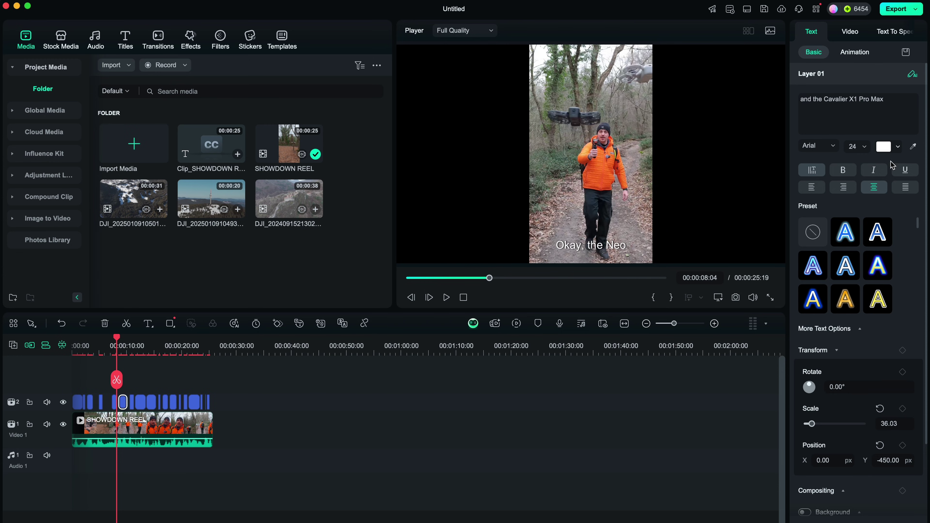
pyautogui.scroll(-5, 819, 306)
pyautogui.scroll(-3, 857, 402)
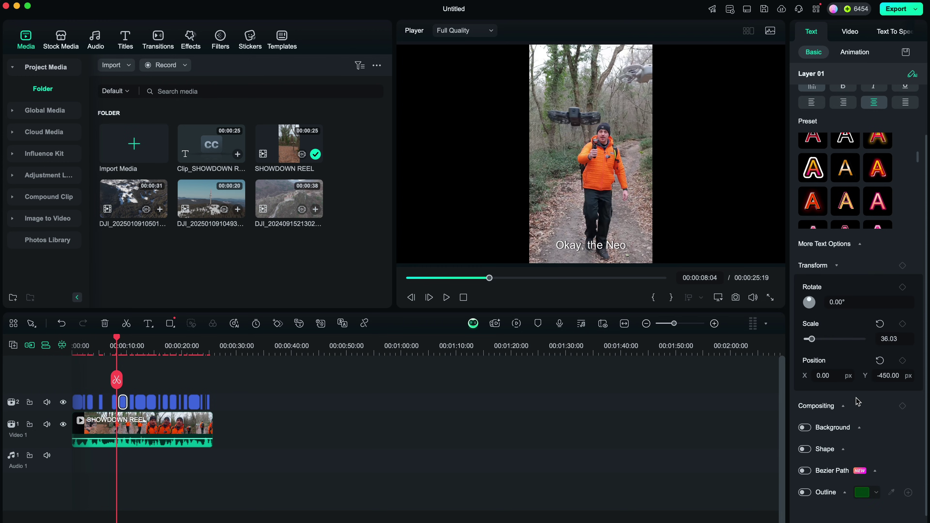
pyautogui.scroll(3, 857, 402)
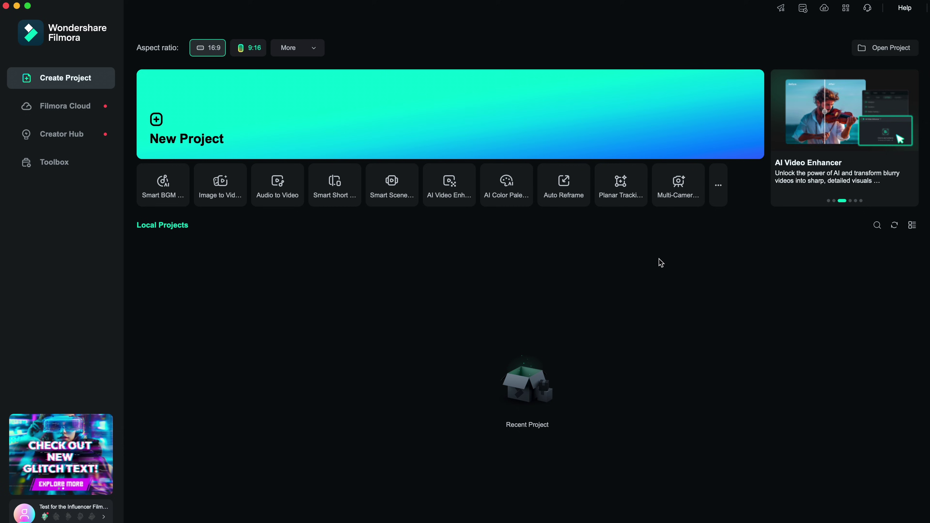
pyautogui.click(565, 192)
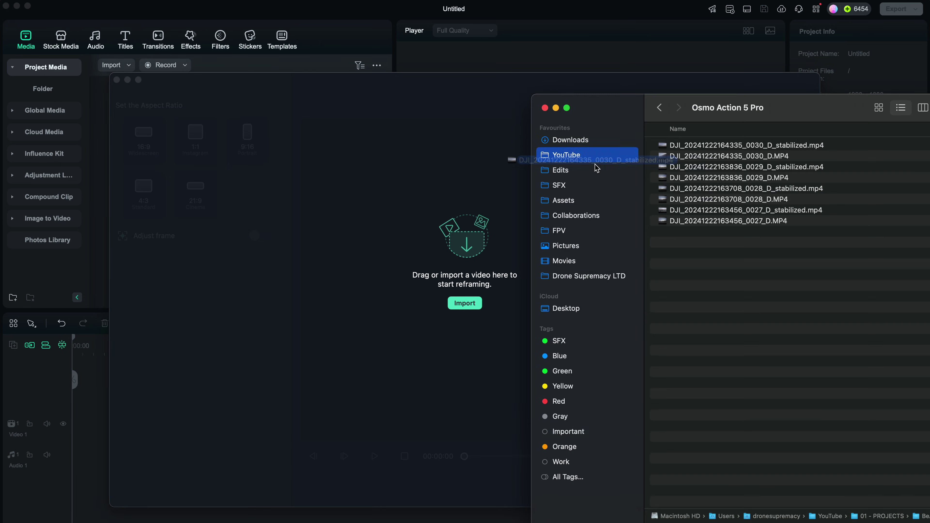
pyautogui.moveTo(696, 145); pyautogui.dragTo(367, 249)
pyautogui.click(474, 138)
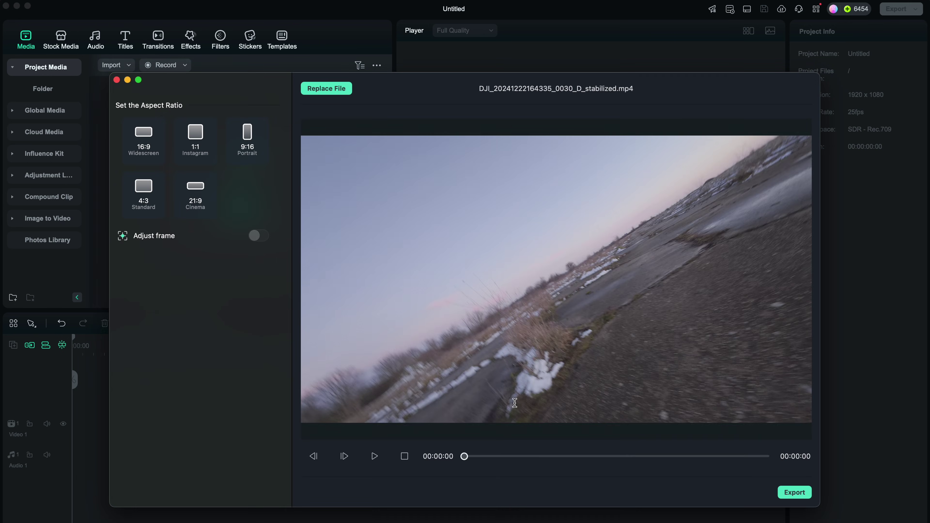
pyautogui.moveTo(567, 461); pyautogui.dragTo(678, 462)
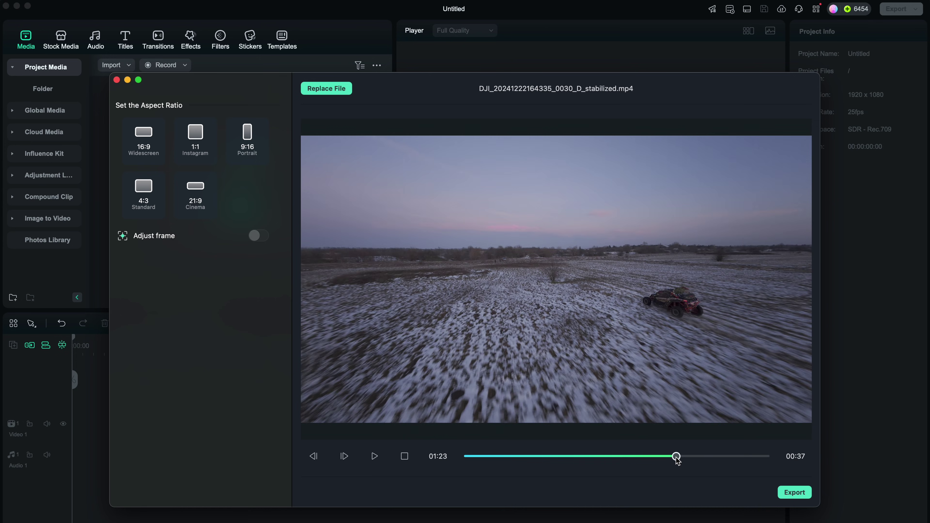
# Choose 9:16 Portrait, shift the crop right onto the buggy, preview it, and confirm.
pyautogui.click(244, 142)
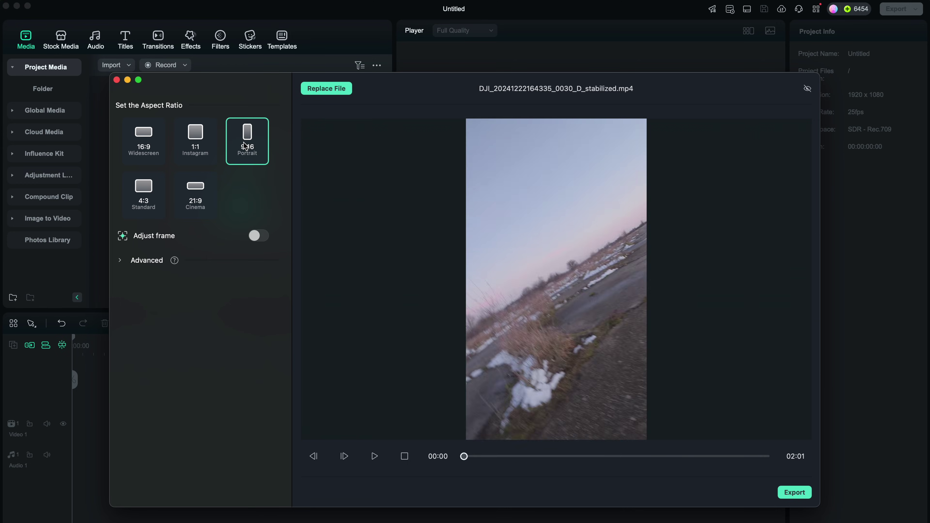
pyautogui.click(679, 458)
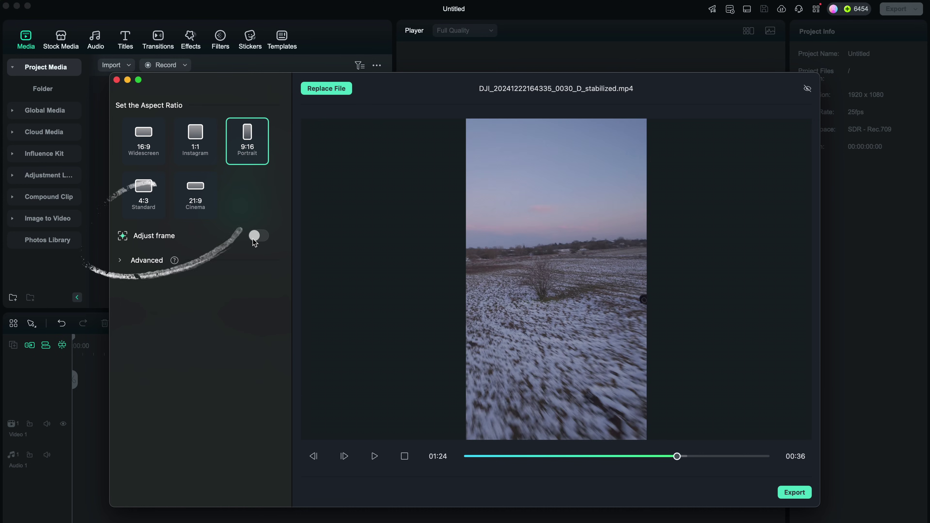
pyautogui.click(257, 237)
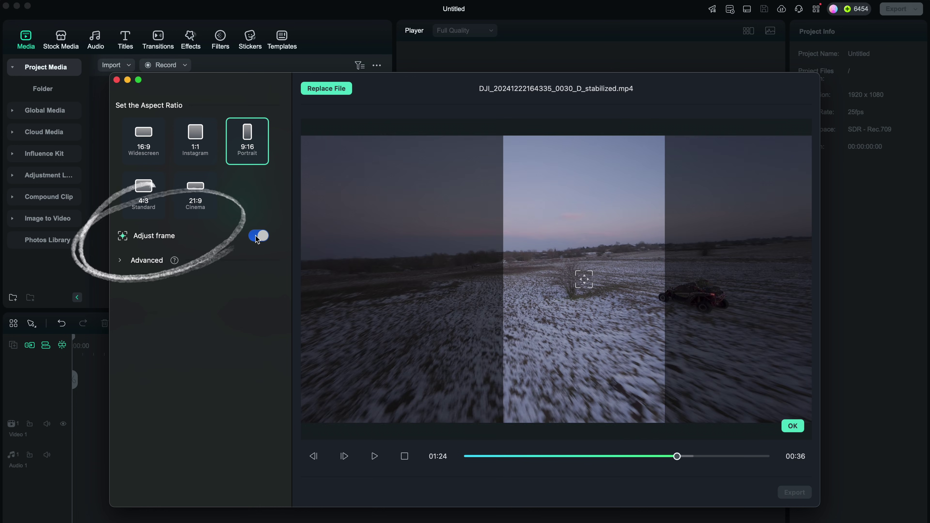
pyautogui.moveTo(586, 282); pyautogui.dragTo(690, 282)
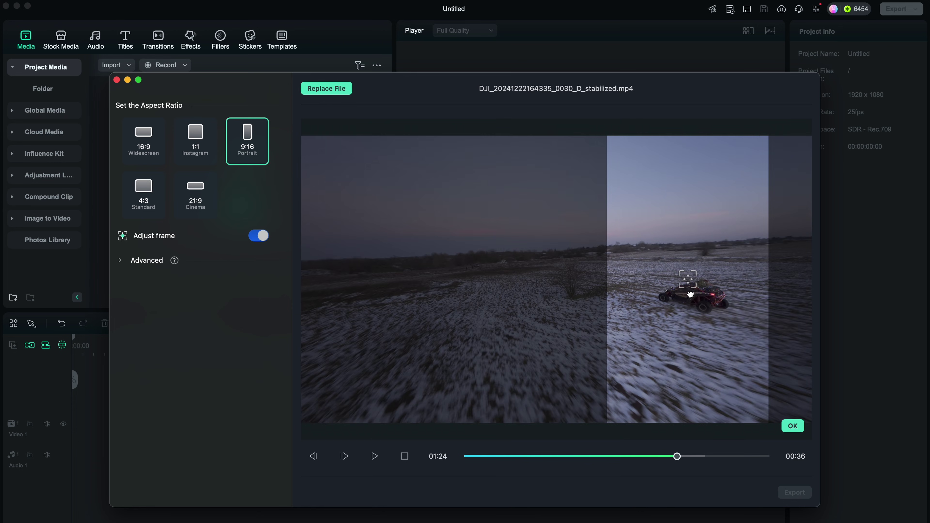
pyautogui.press('space')
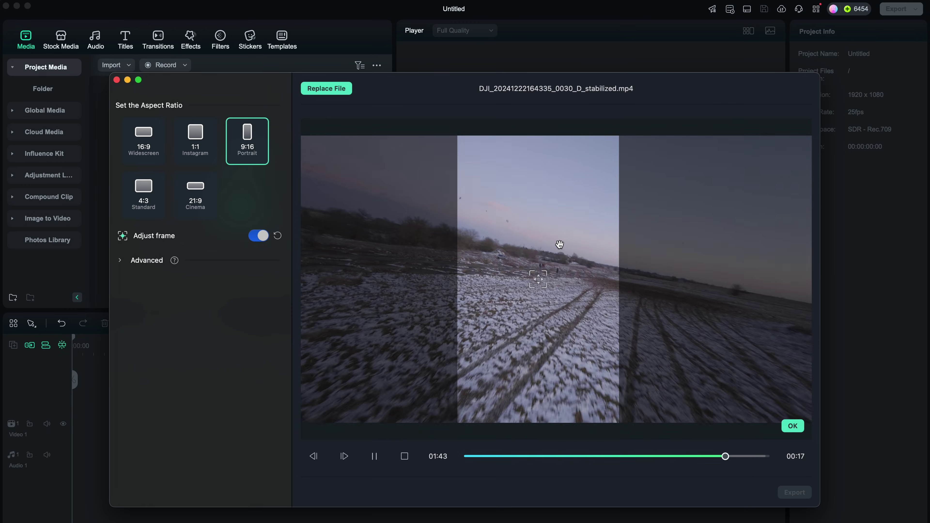
pyautogui.click(793, 428)
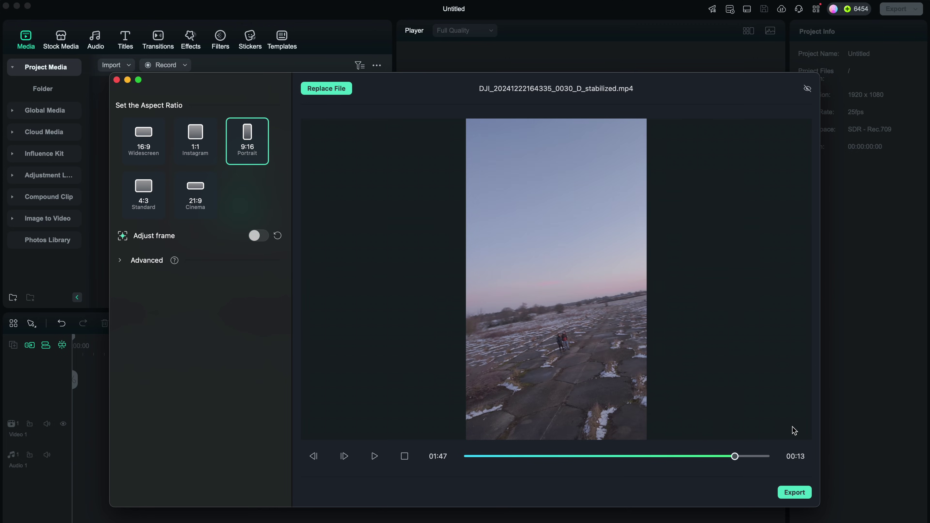
# Export the 9:16 auto-reframed clip as 'Reframed' into the Output folder.
pyautogui.click(792, 492)
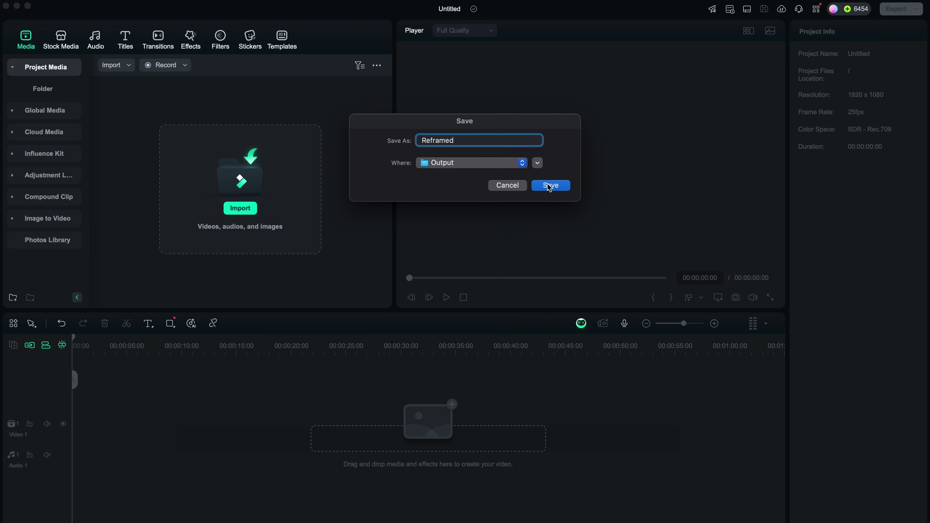
pyautogui.click(551, 186)
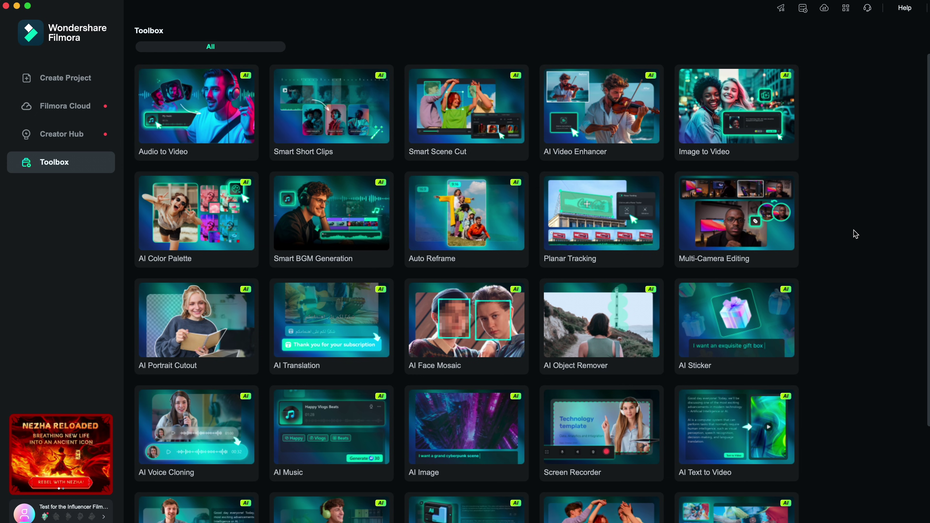
pyautogui.scroll(-5, 856, 234)
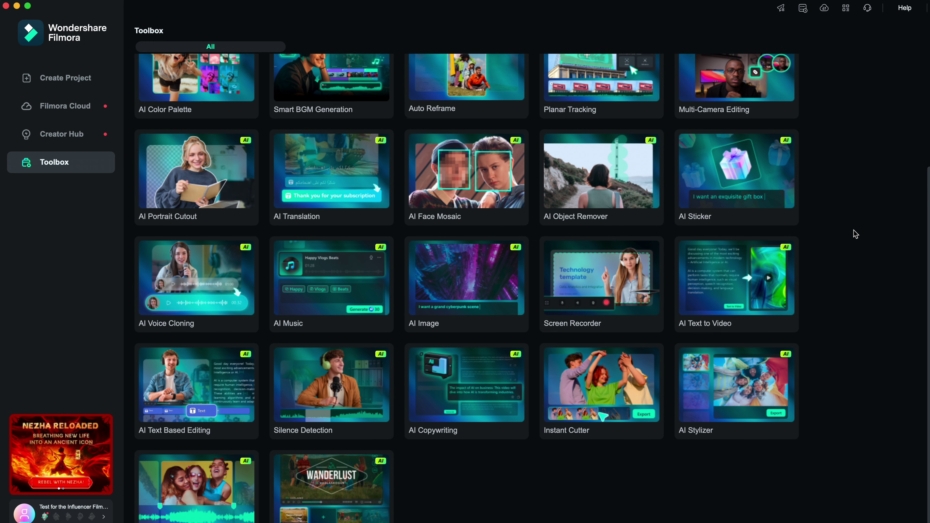
pyautogui.scroll(4, 855, 234)
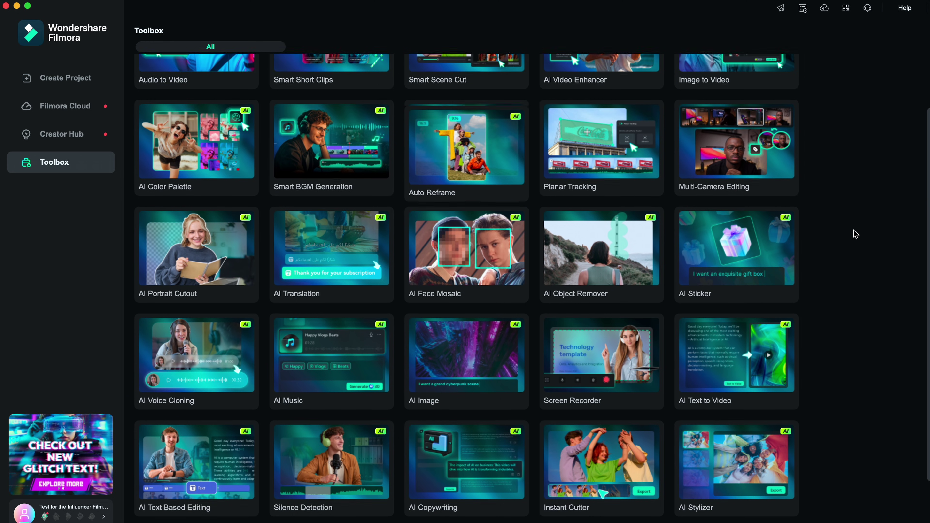
pyautogui.scroll(1, 855, 234)
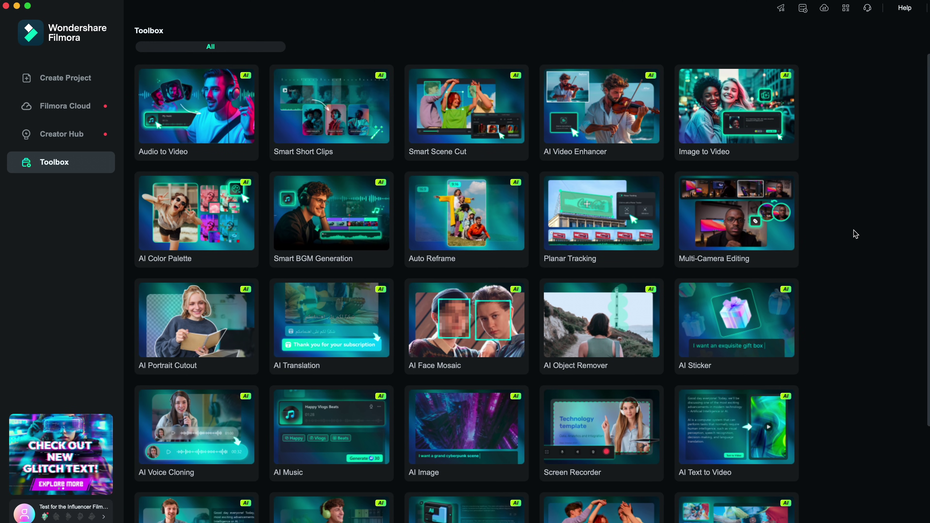